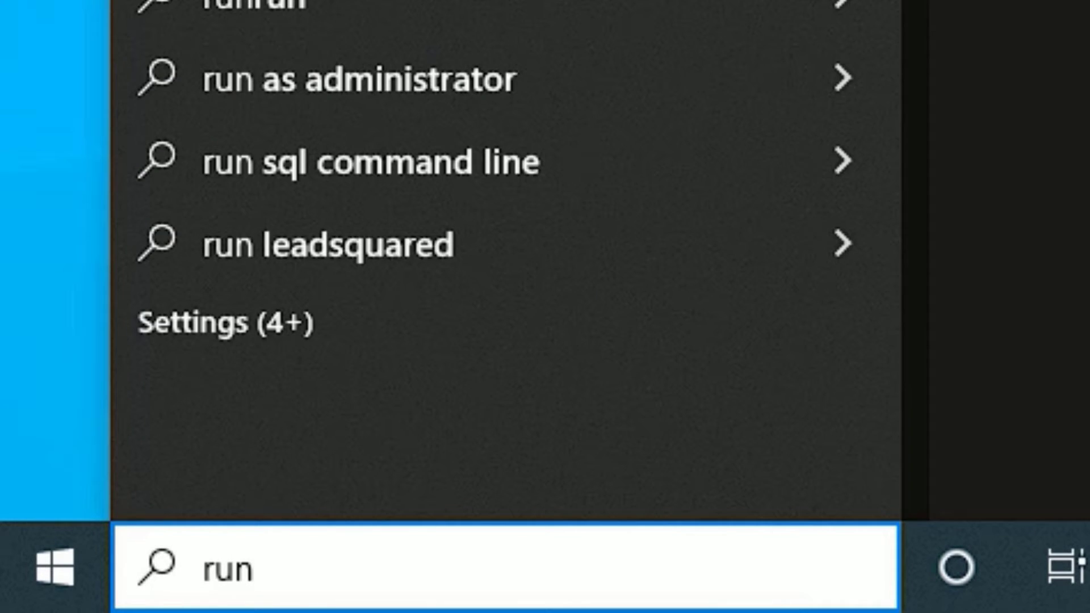
# Run services.msc from the Start menu's Run dialog to open the Services console
pyautogui.press('Return')
pyautogui.click(927, 49)
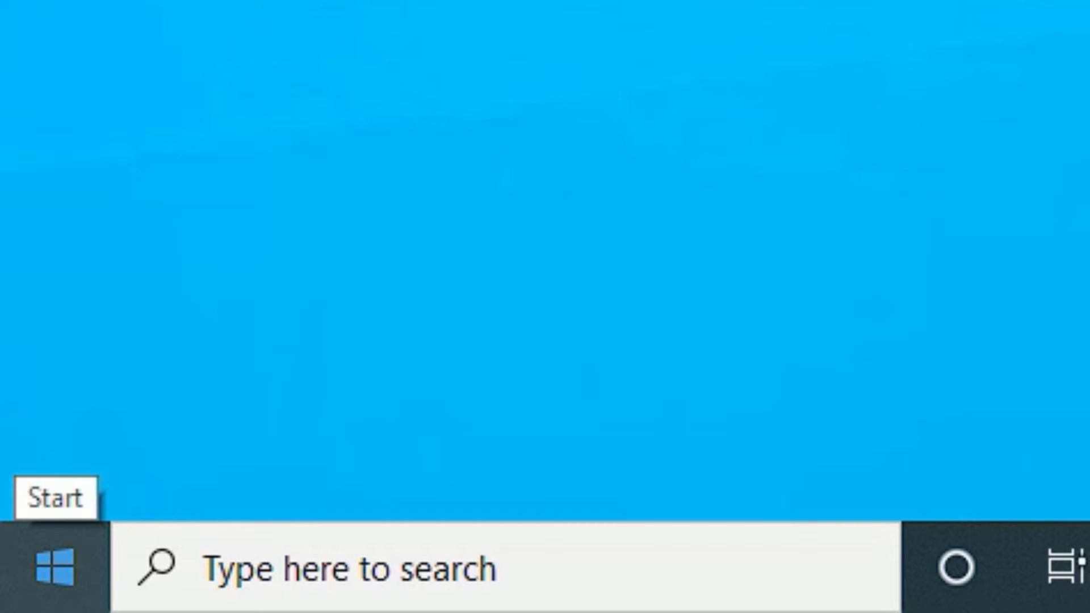
pyautogui.rightClick(2, 609)
pyautogui.click(161, 368)
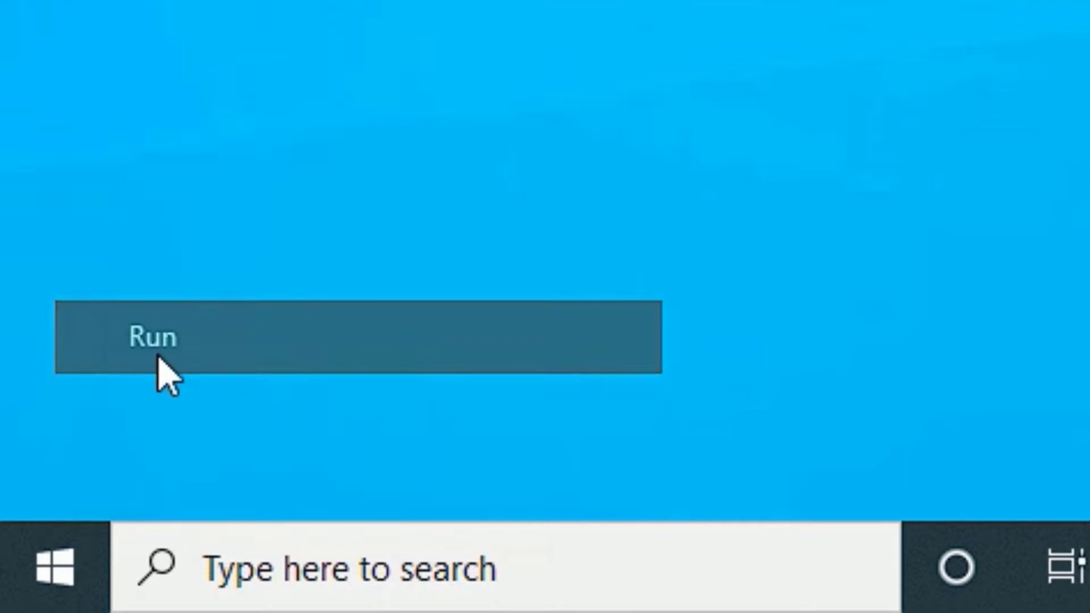
pyautogui.write('ser')
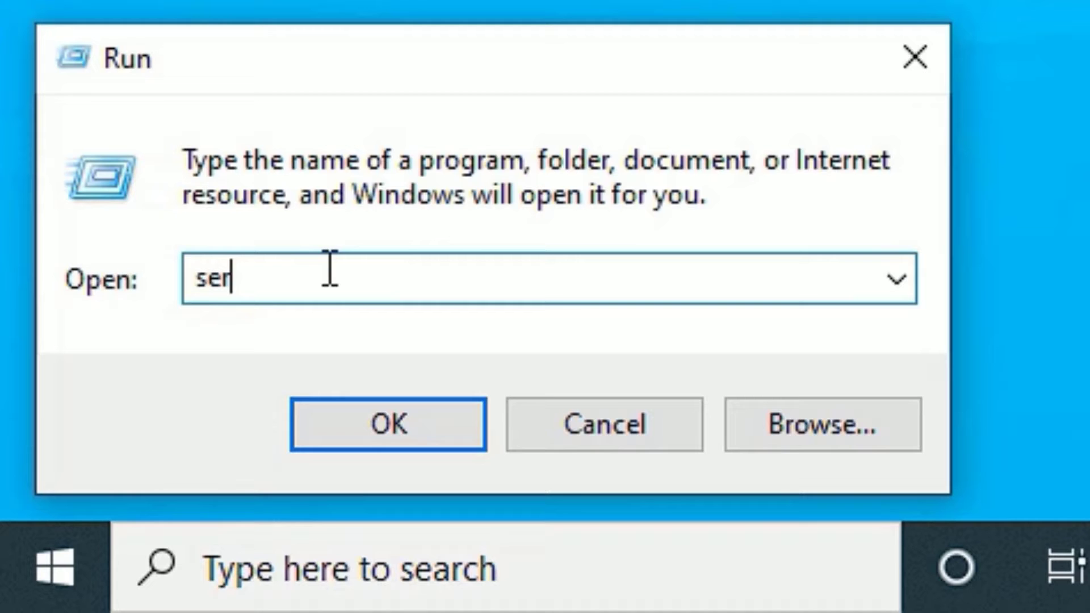
pyautogui.write('vices.msc')
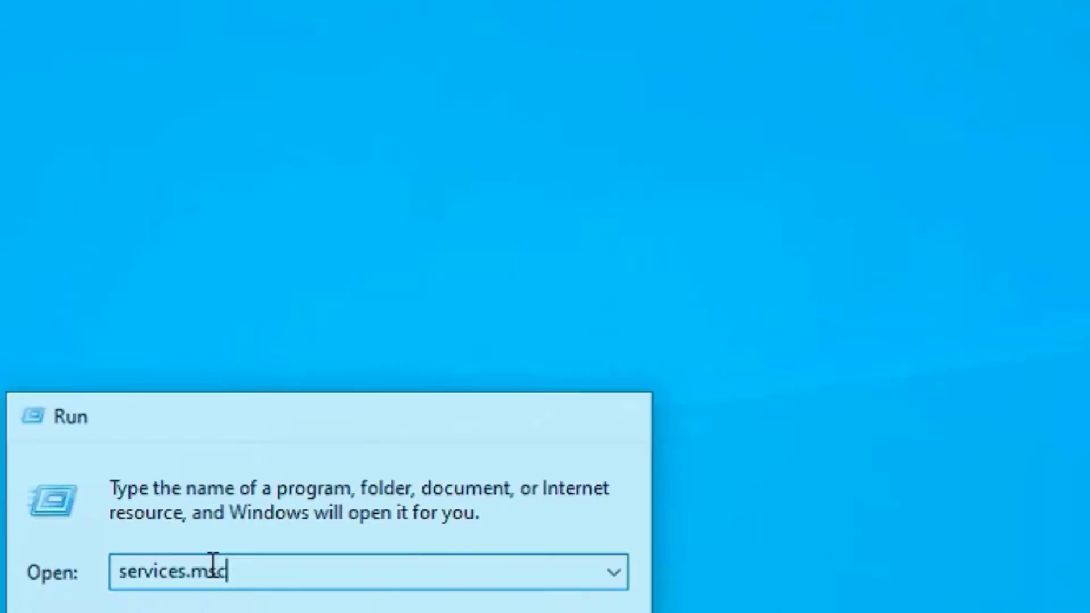
pyautogui.press('Return')
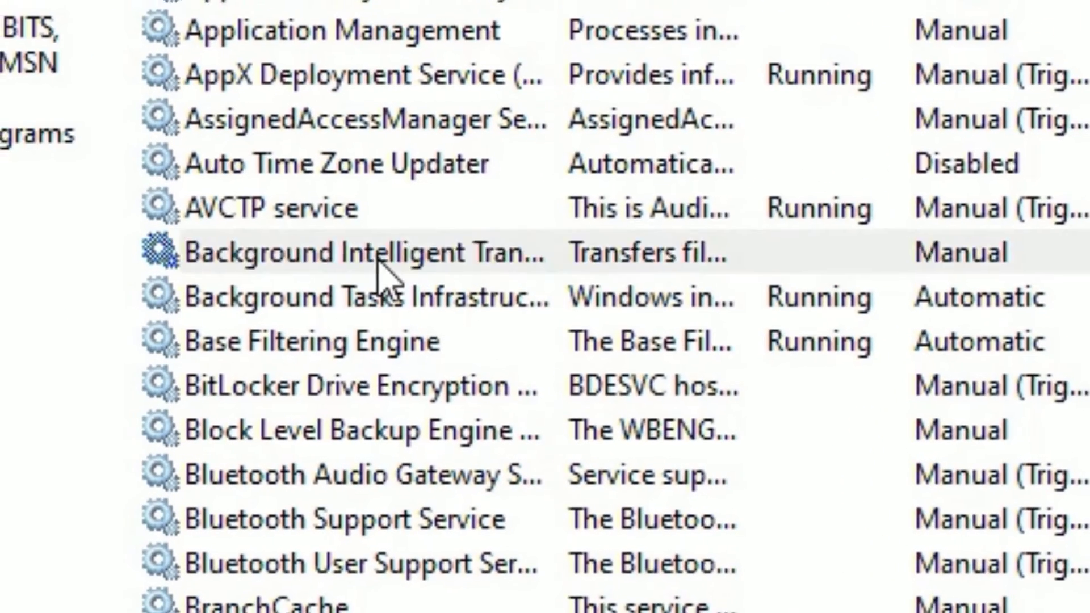
# Set Background Intelligent Transfer Service startup to Automatic, start it, apply, and review its Log On account
pyautogui.click(478, 376)
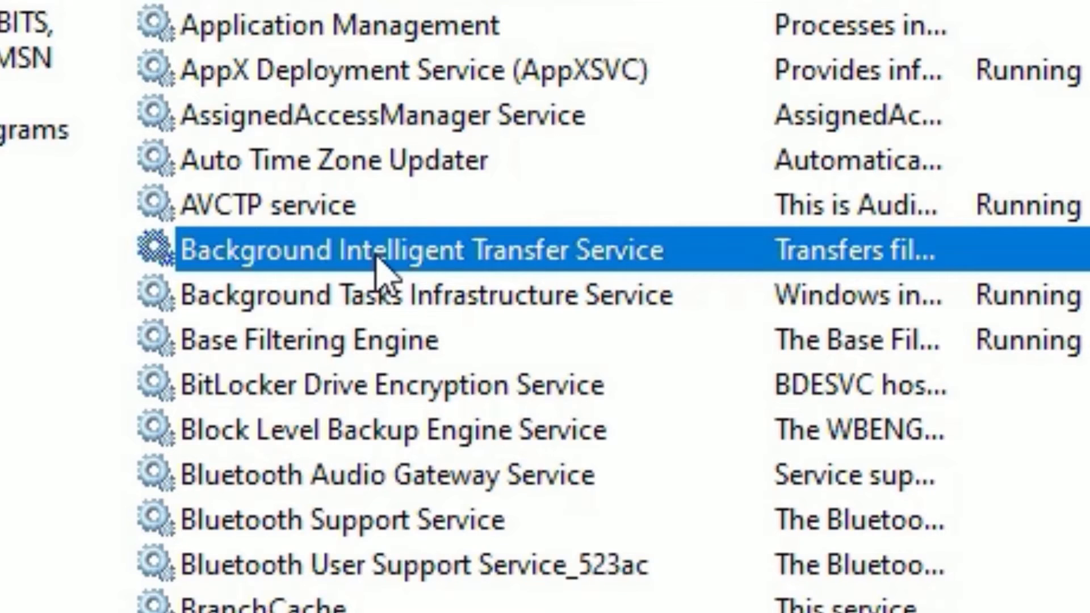
pyautogui.rightClick(377, 265)
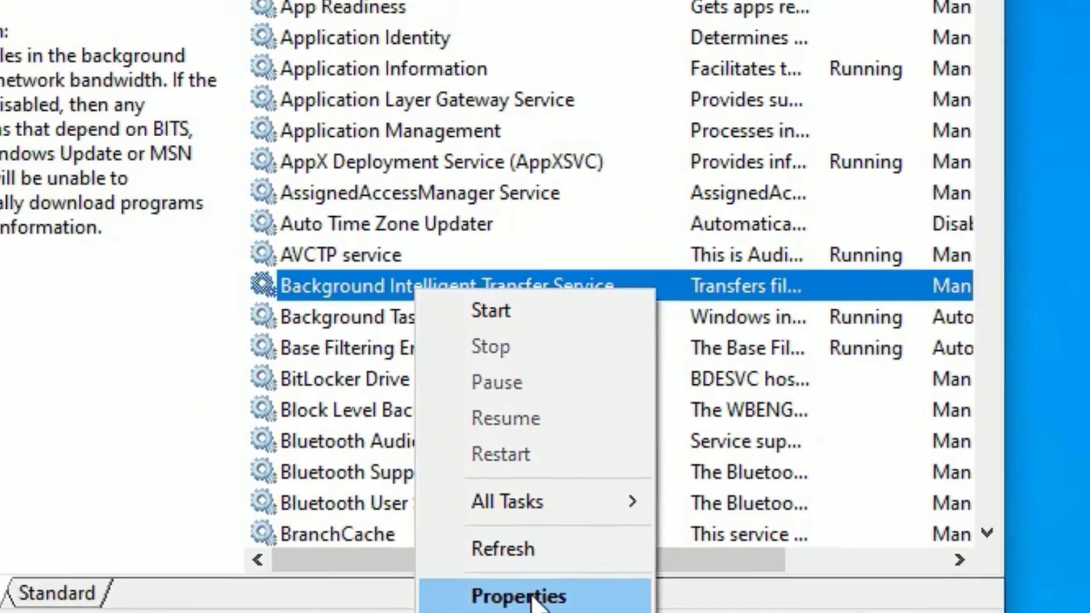
pyautogui.click(434, 555)
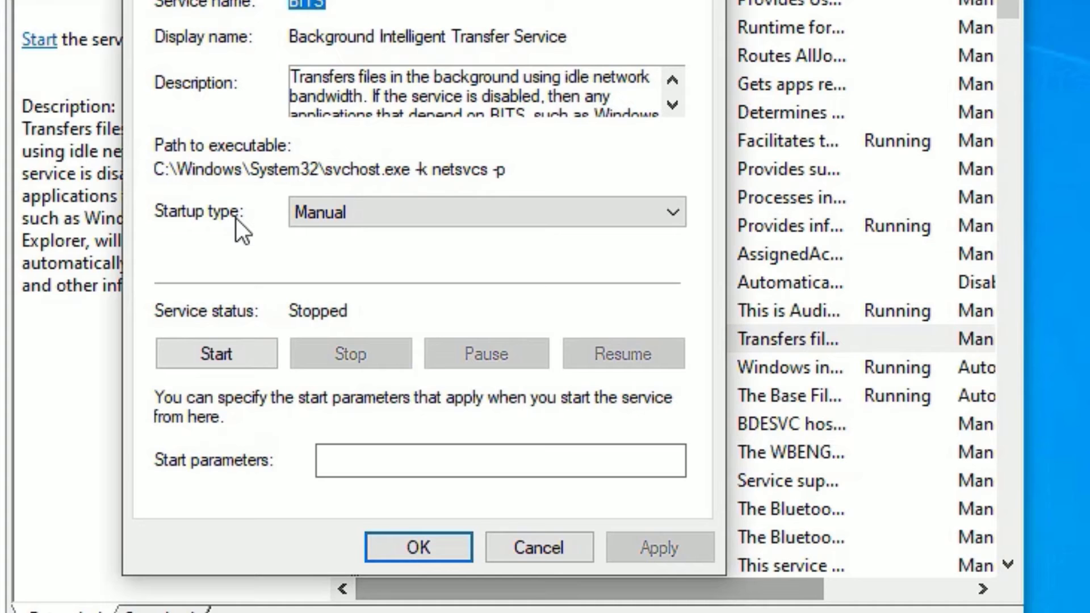
pyautogui.click(332, 218)
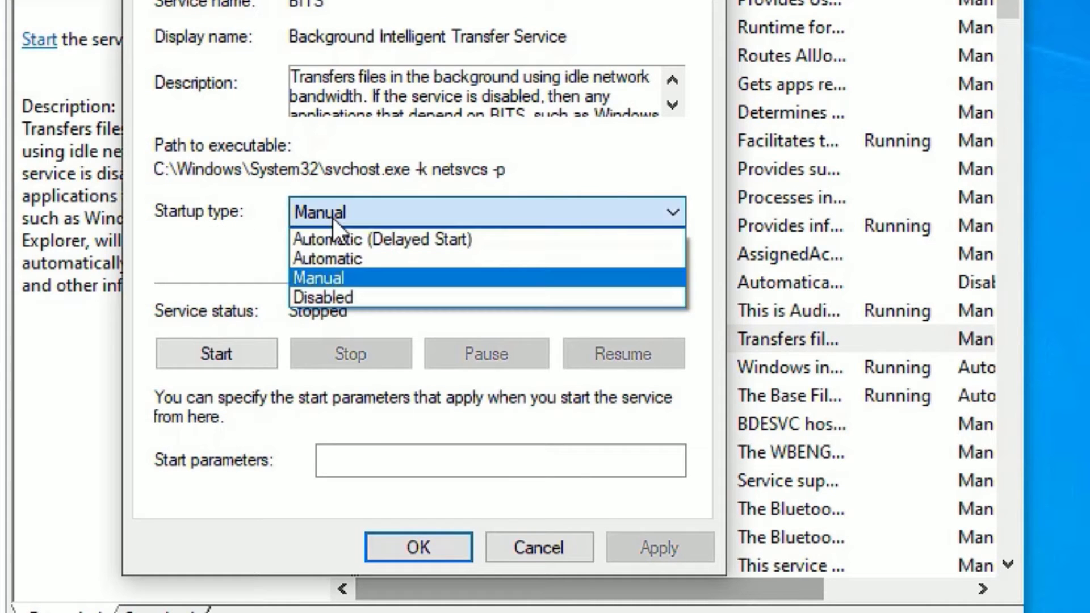
pyautogui.click(325, 264)
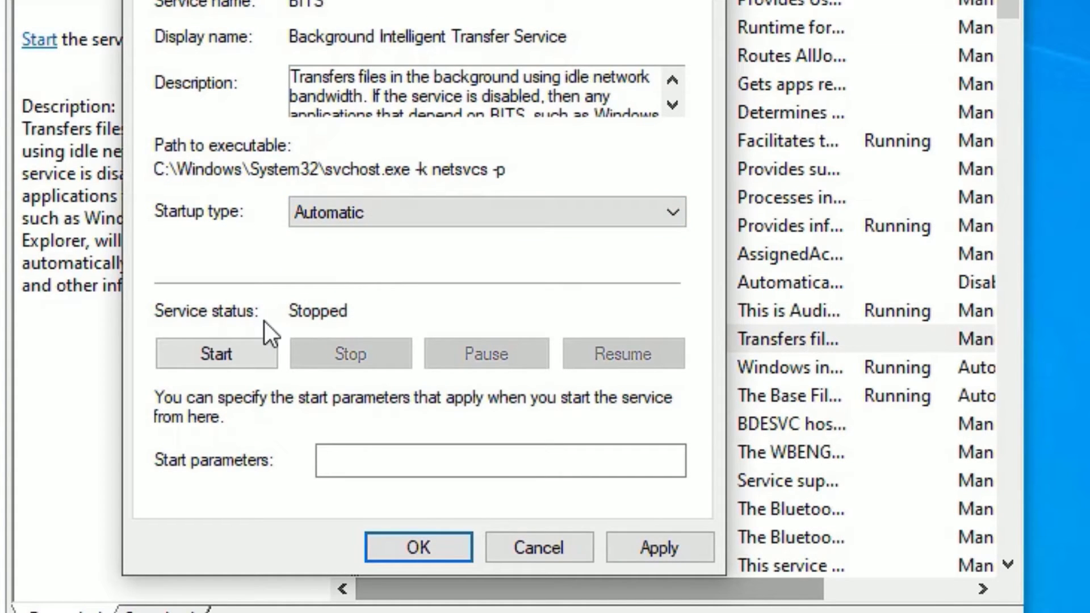
pyautogui.click(245, 349)
pyautogui.click(638, 549)
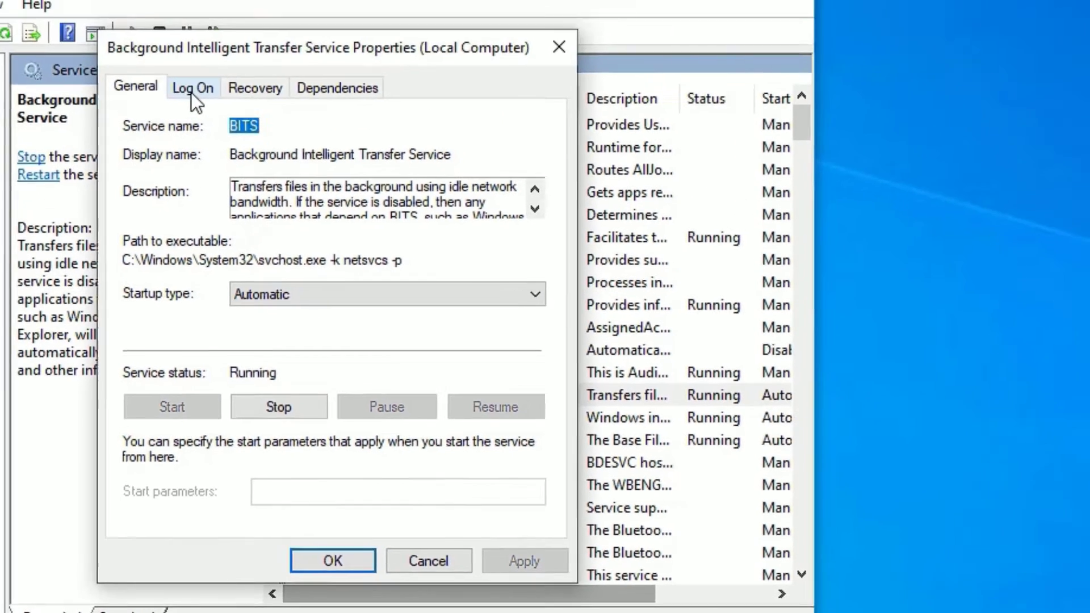
pyautogui.click(190, 92)
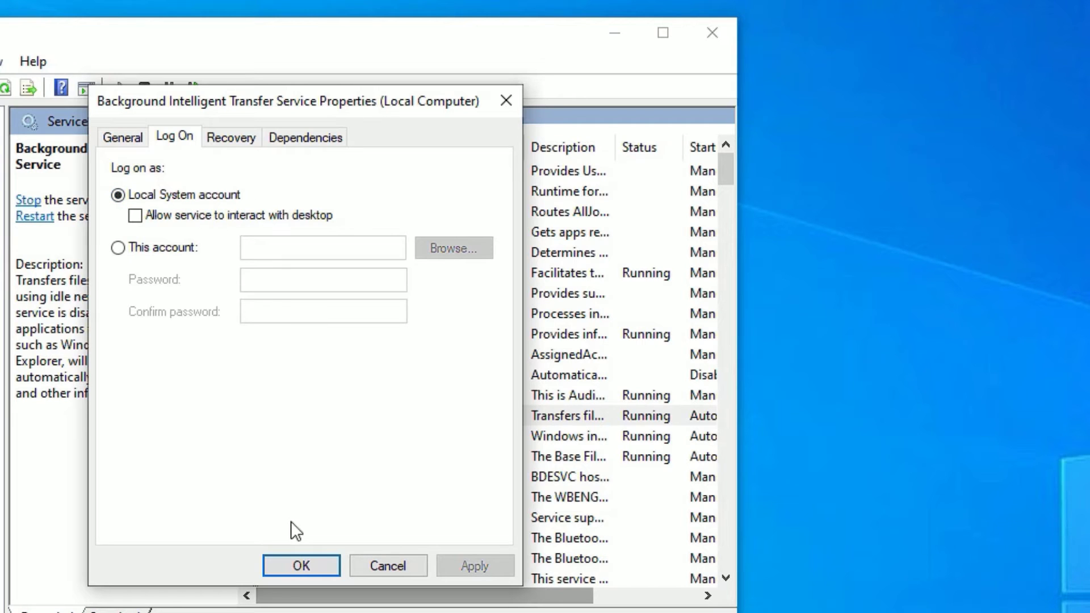
pyautogui.click(297, 564)
pyautogui.scroll(-8, 388, 482)
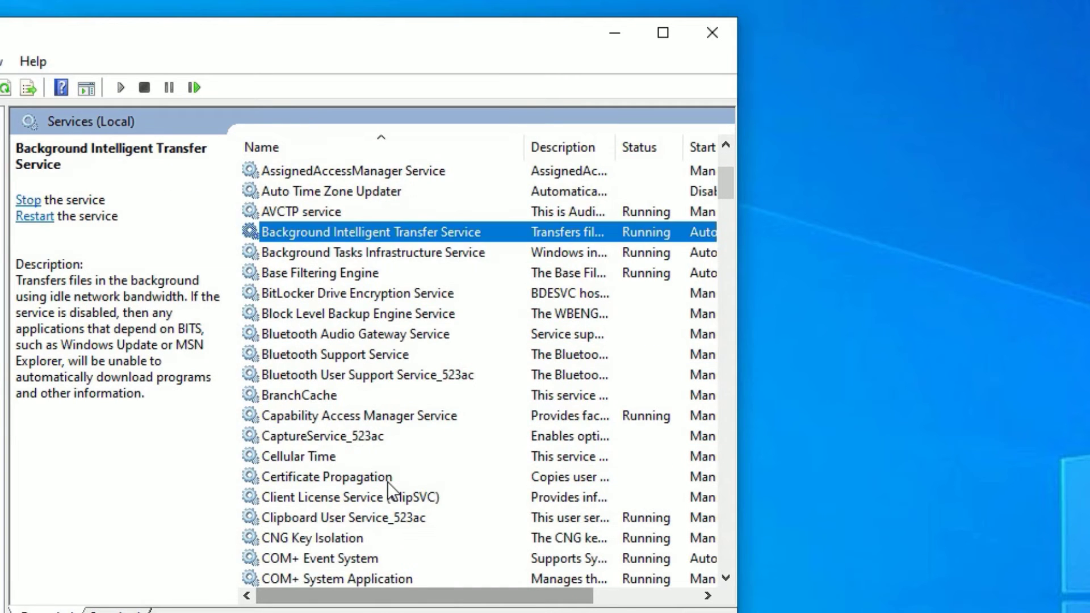
pyautogui.click(396, 514)
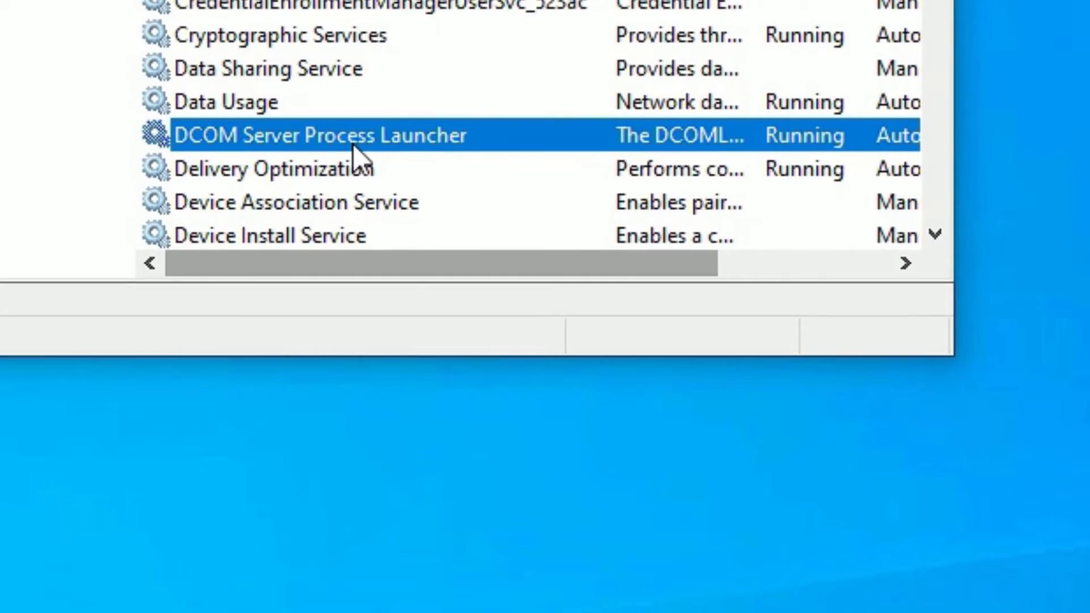
pyautogui.rightClick(370, 522)
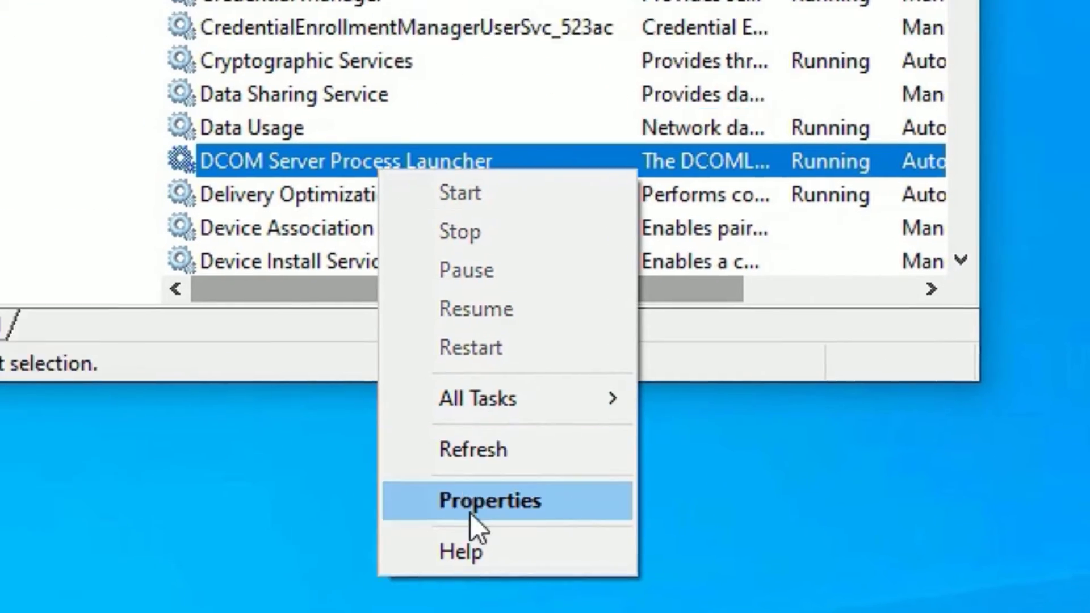
pyautogui.click(449, 480)
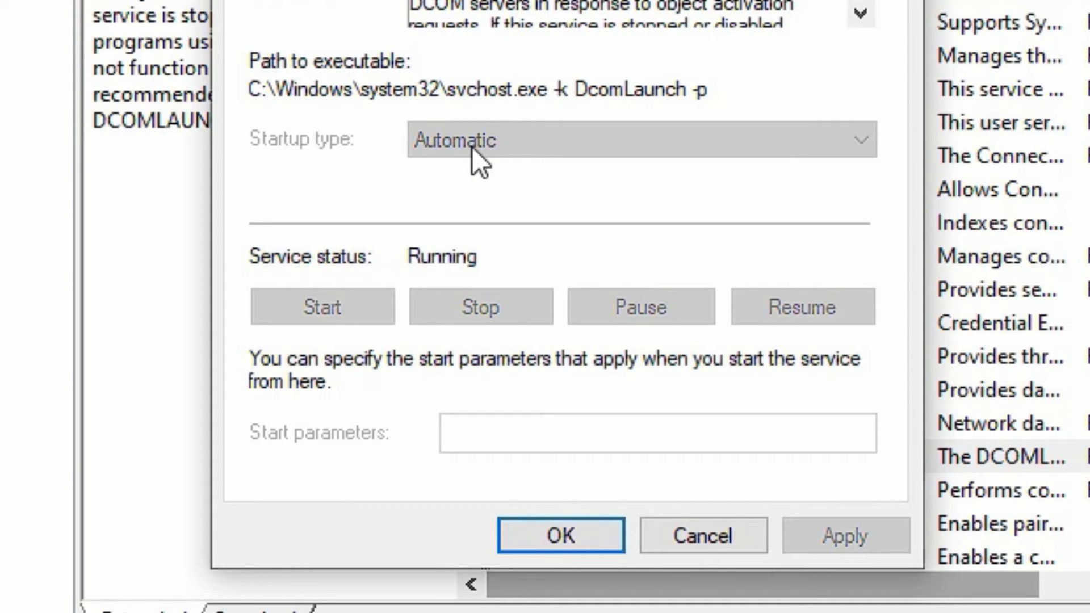
pyautogui.click(572, 541)
pyautogui.scroll(-20, 742, 414)
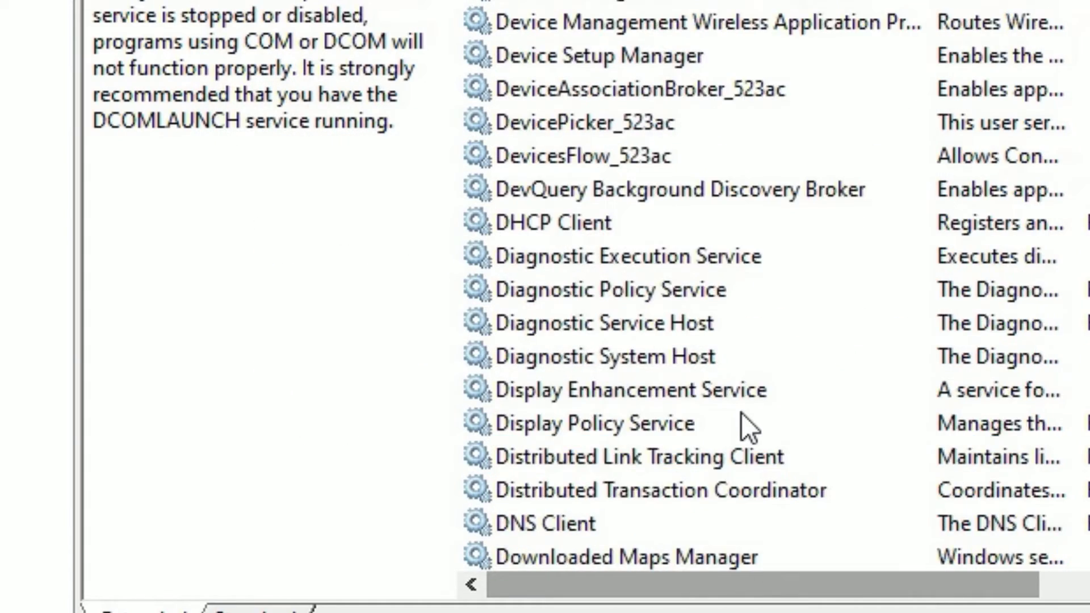
pyautogui.scroll(-10, 741, 413)
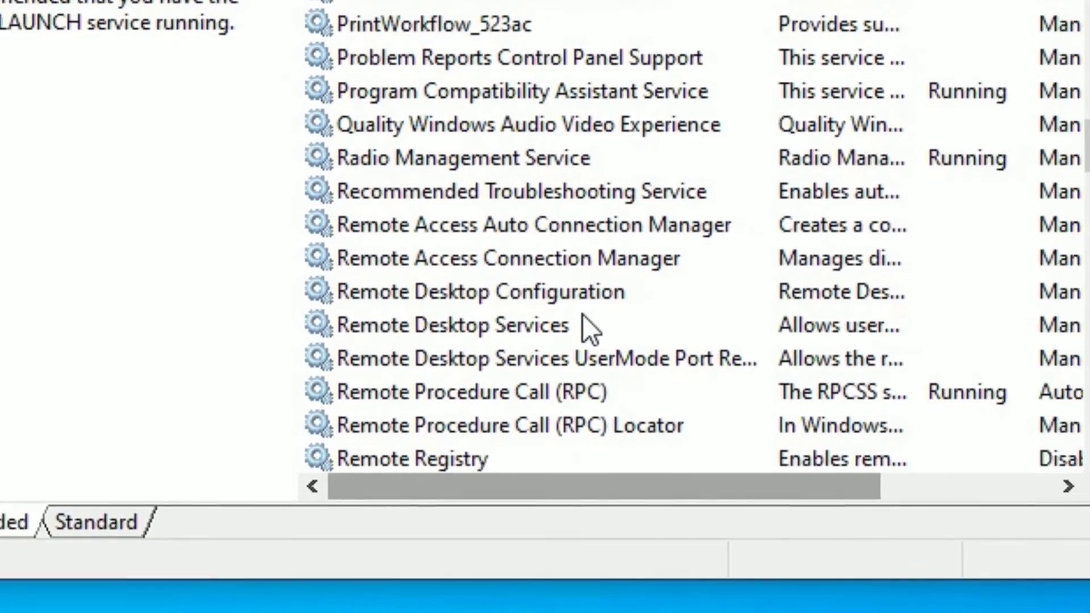
pyautogui.scroll(-1, 742, 413)
pyautogui.click(588, 401)
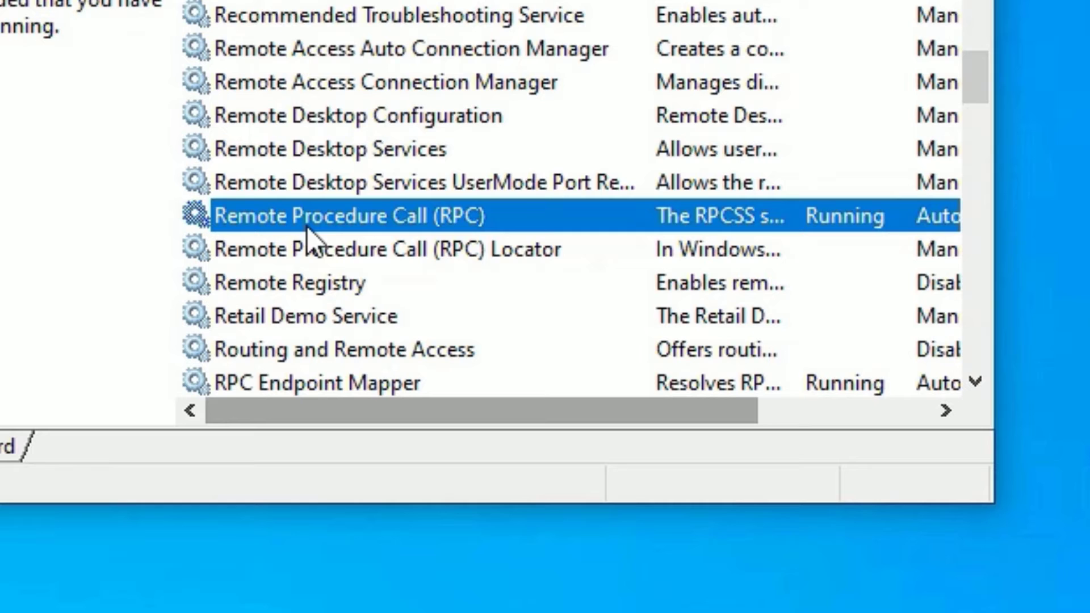
pyautogui.rightClick(334, 224)
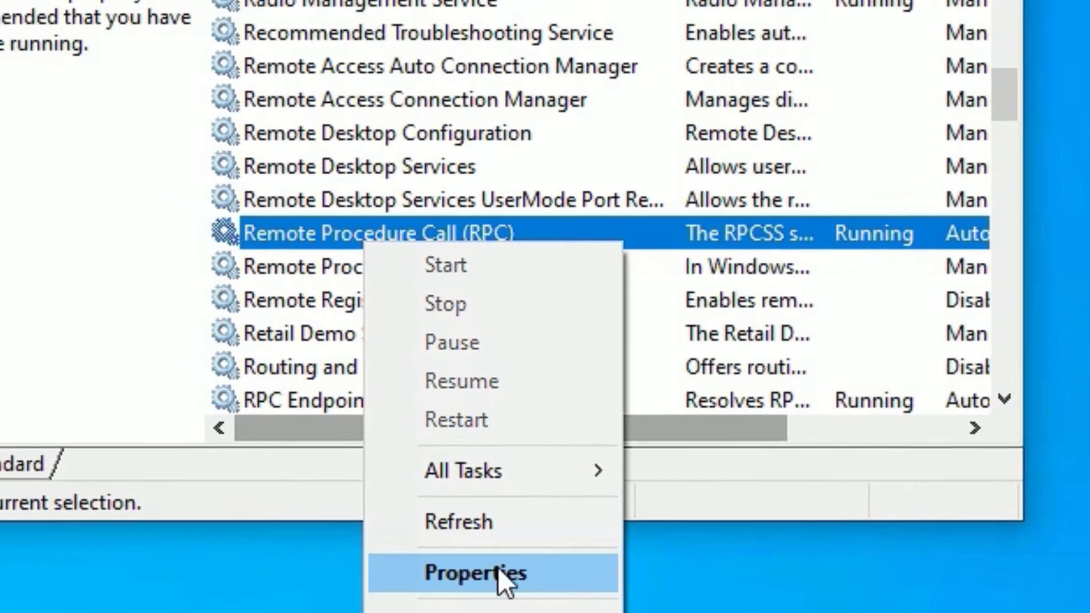
pyautogui.click(499, 567)
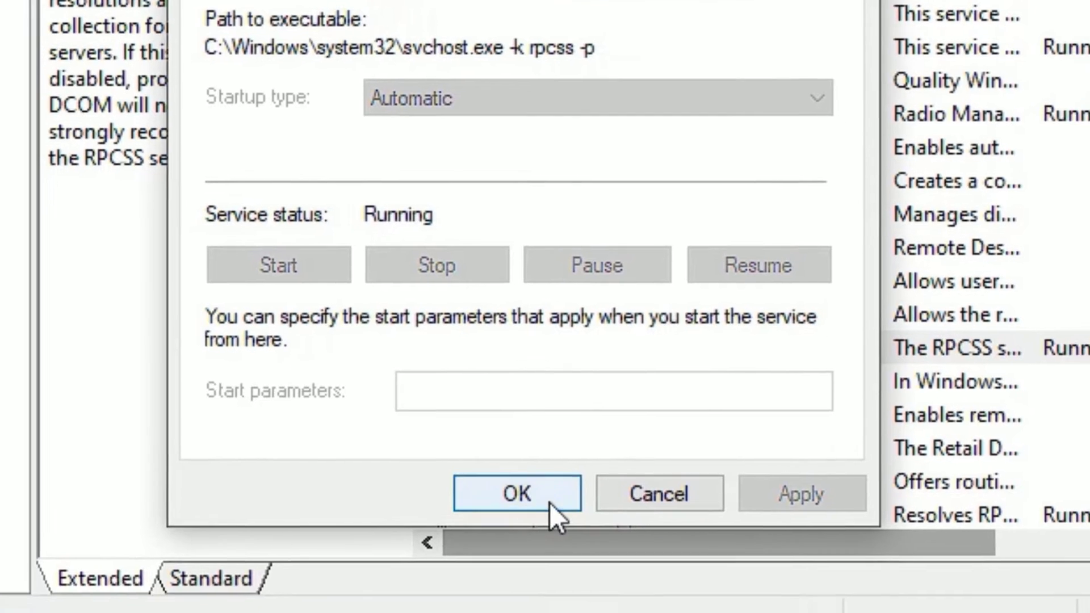
pyautogui.click(560, 528)
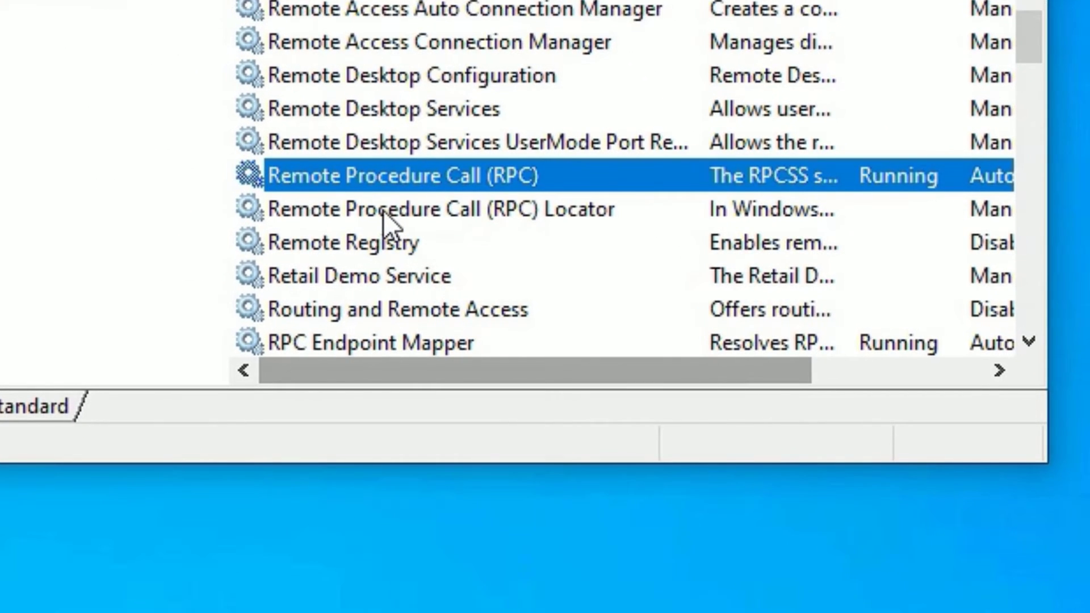
# Set the RPC Locator service startup type to Automatic, start it, and apply
pyautogui.rightClick(384, 210)
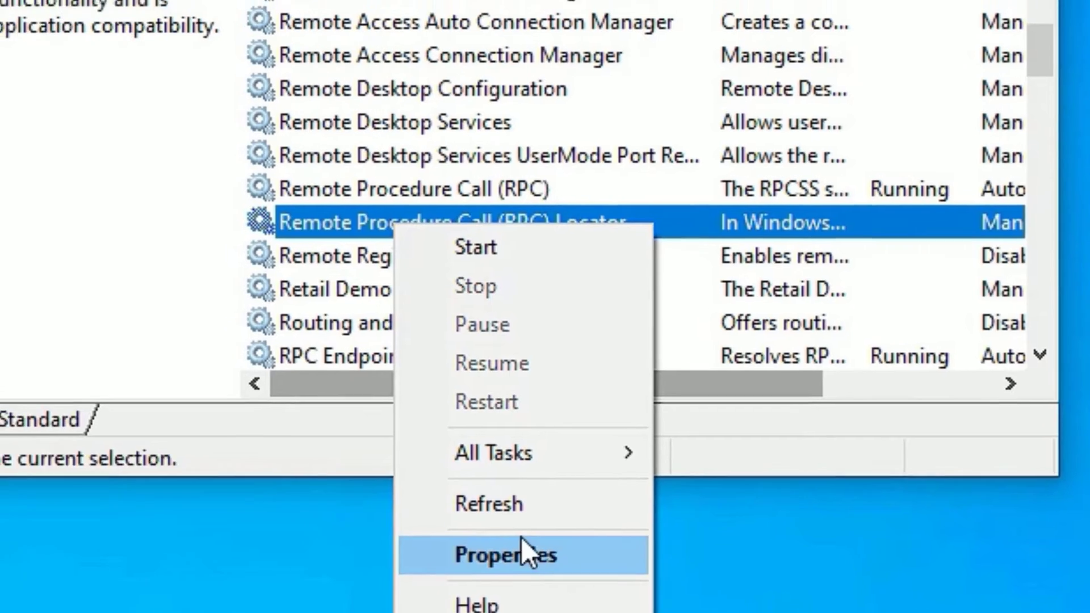
pyautogui.click(511, 542)
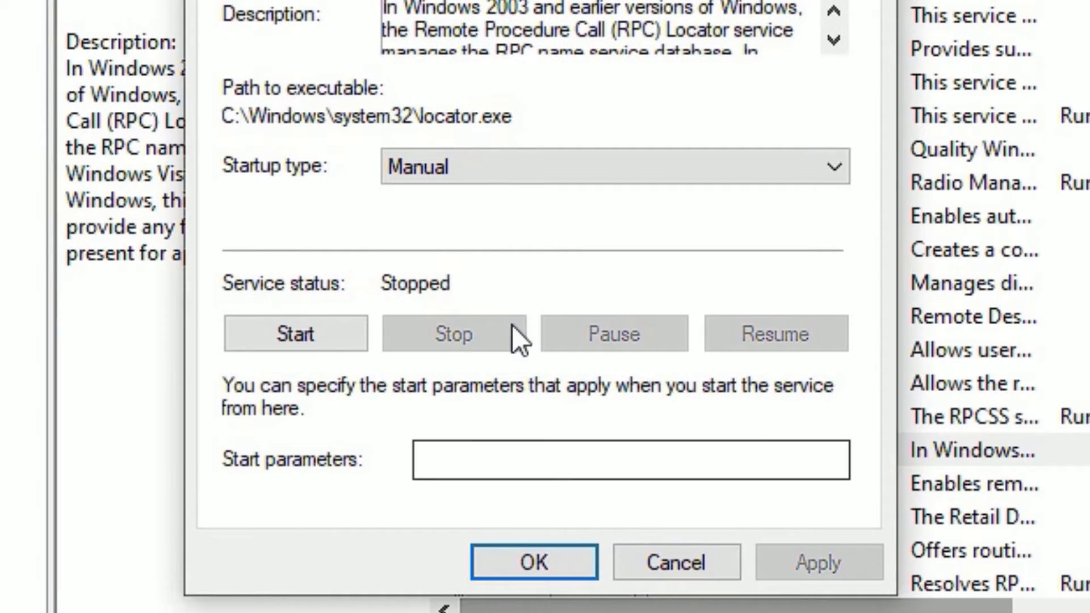
pyautogui.click(207, 0)
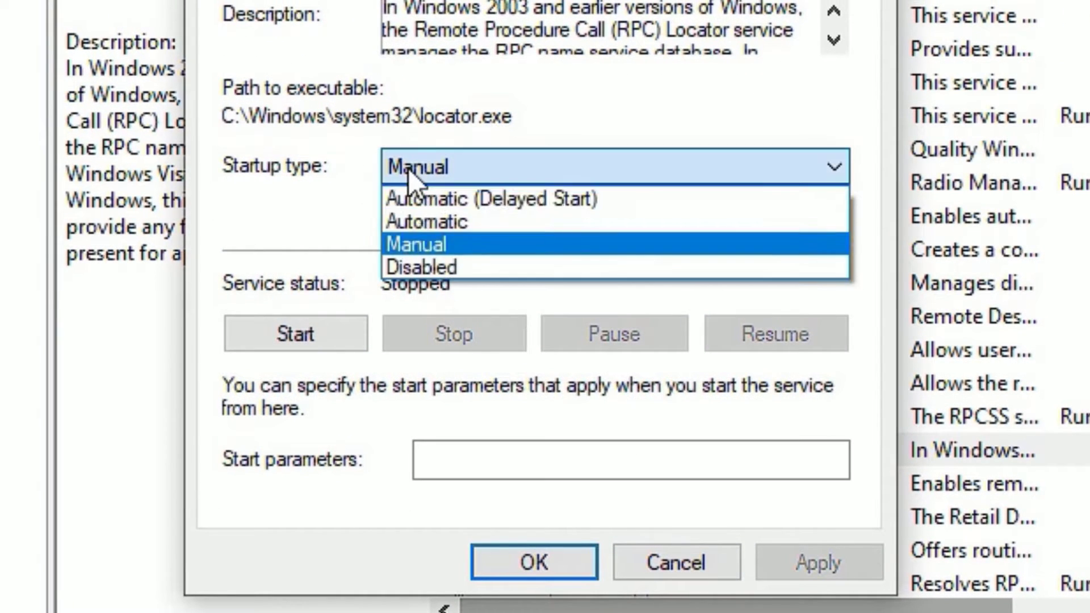
pyautogui.click(456, 222)
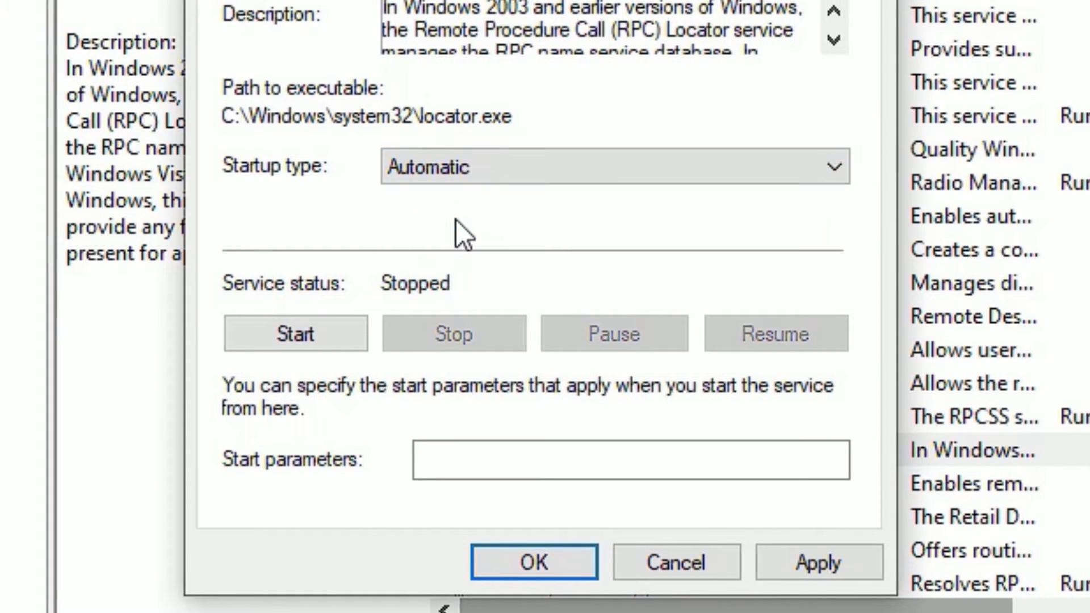
pyautogui.click(307, 333)
pyautogui.click(831, 562)
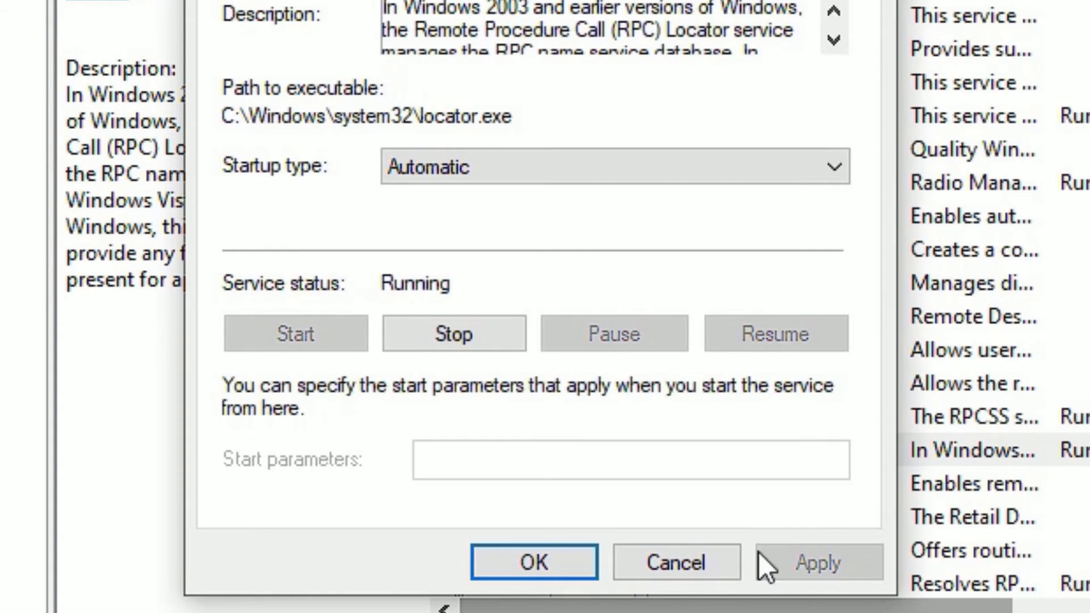
pyautogui.click(554, 562)
# Check Windows Defender Firewall's properties to confirm it is Automatic and Running
pyautogui.scroll(-8, 627, 382)
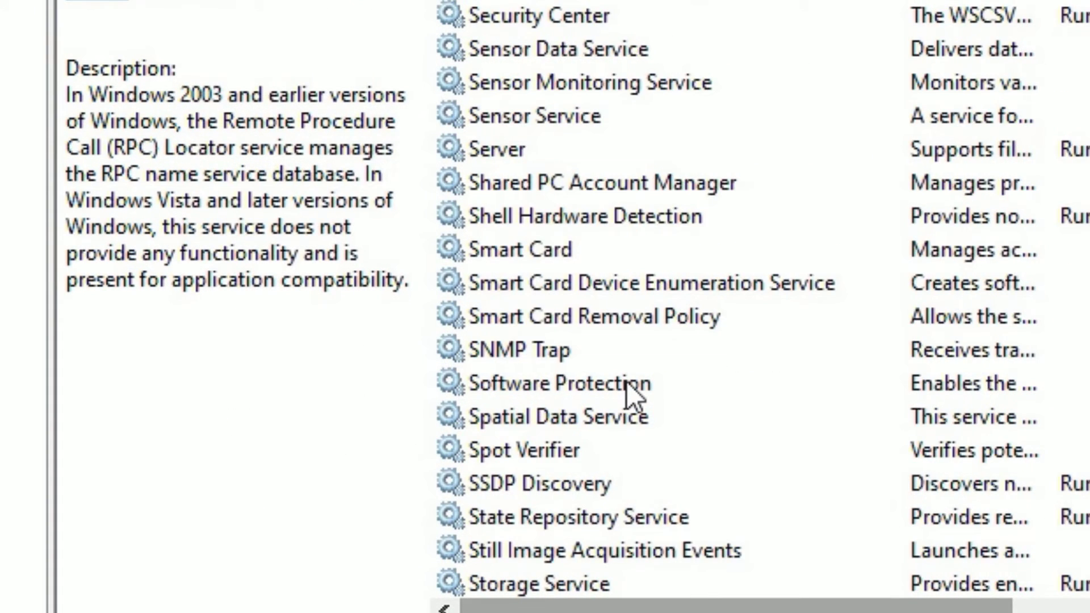
pyautogui.scroll(-13, 627, 382)
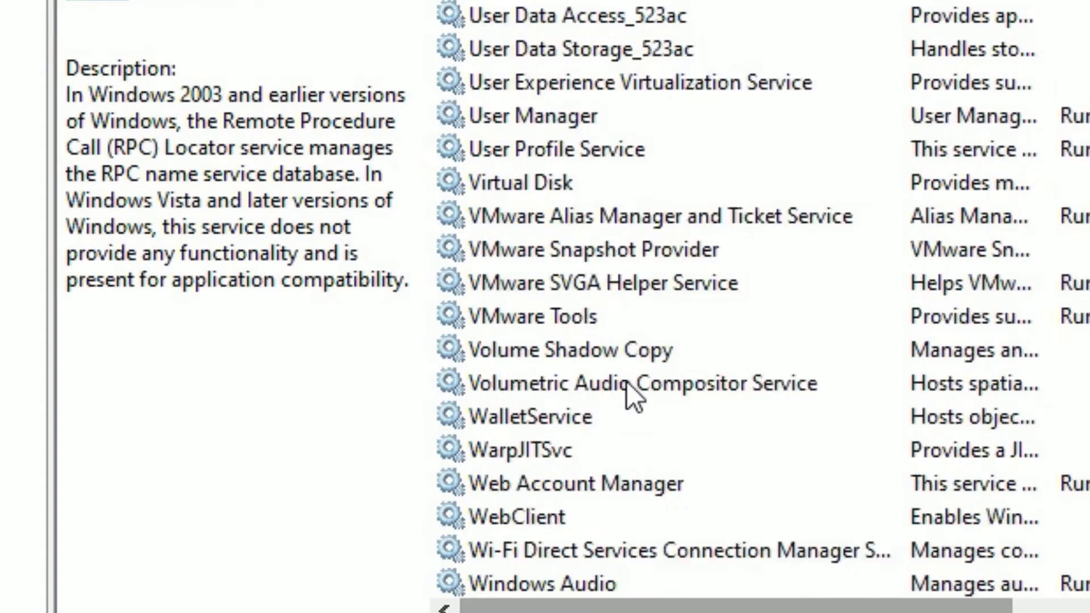
pyautogui.click(587, 559)
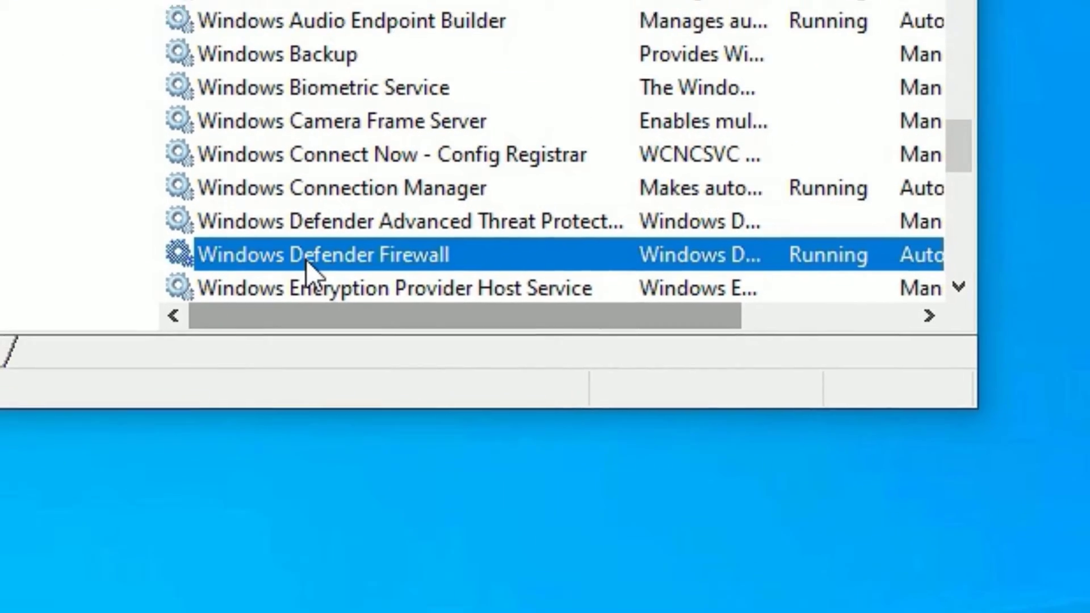
pyautogui.rightClick(577, 555)
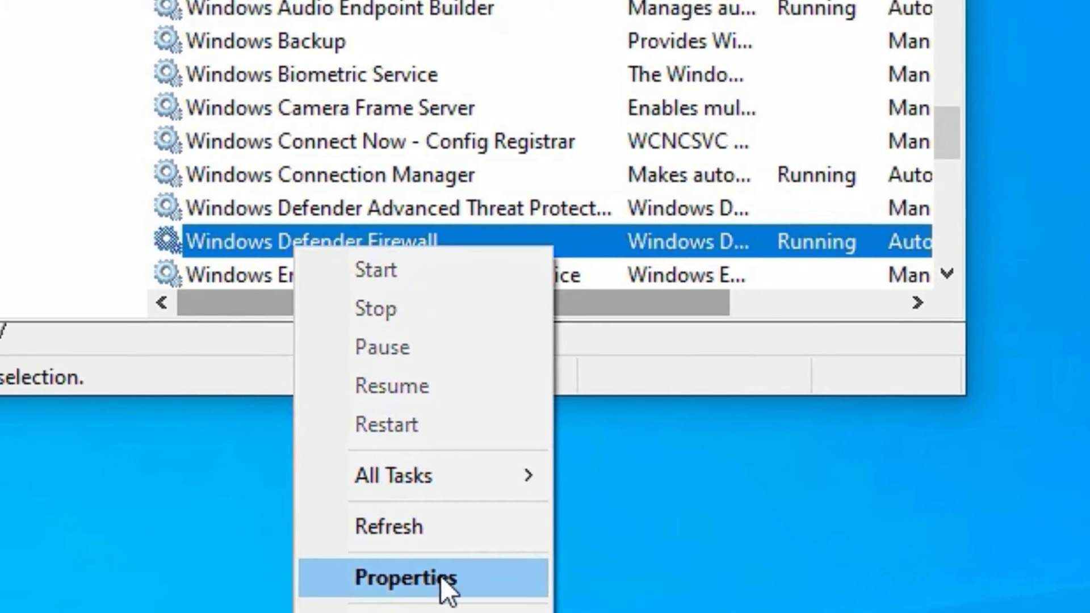
pyautogui.click(434, 567)
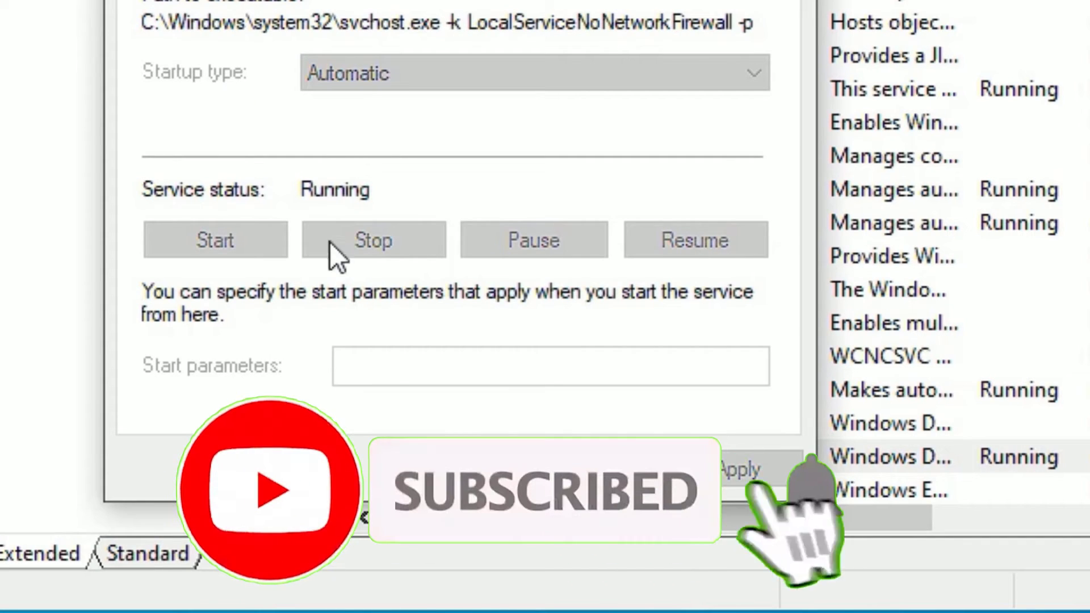
pyautogui.click(573, 470)
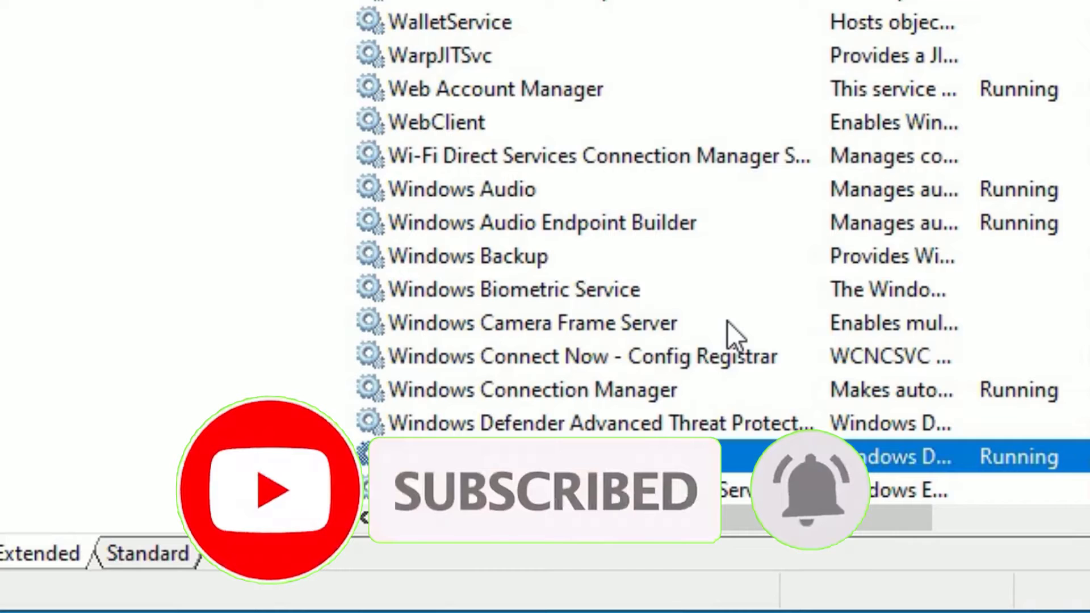
# Set Windows Update startup to Automatic, start the service, then close the Services console
pyautogui.scroll(-3, 727, 321)
pyautogui.scroll(-7, 728, 321)
pyautogui.click(503, 329)
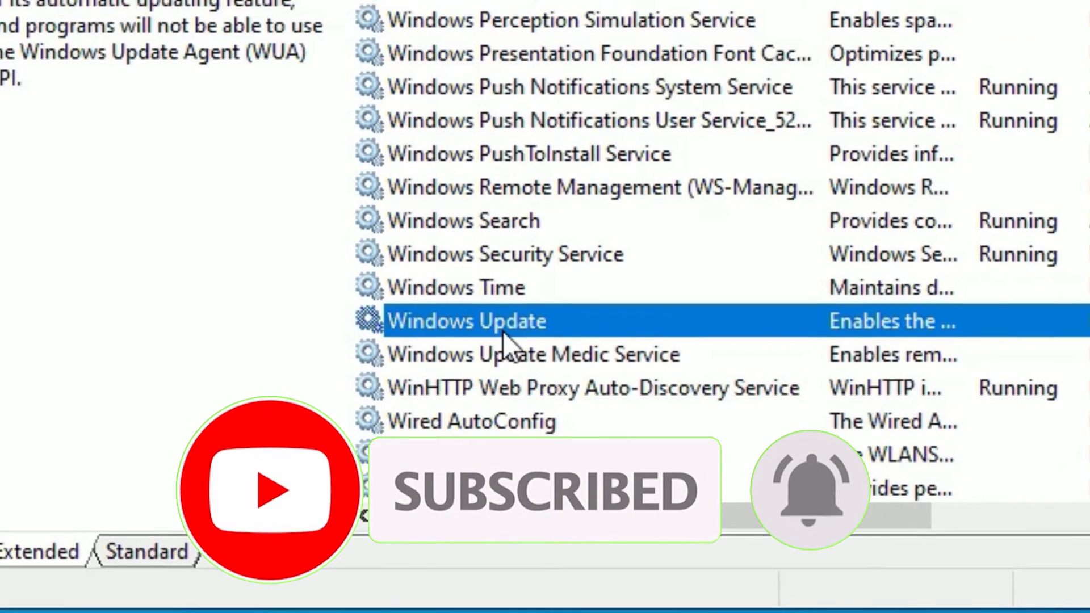
pyautogui.rightClick(503, 329)
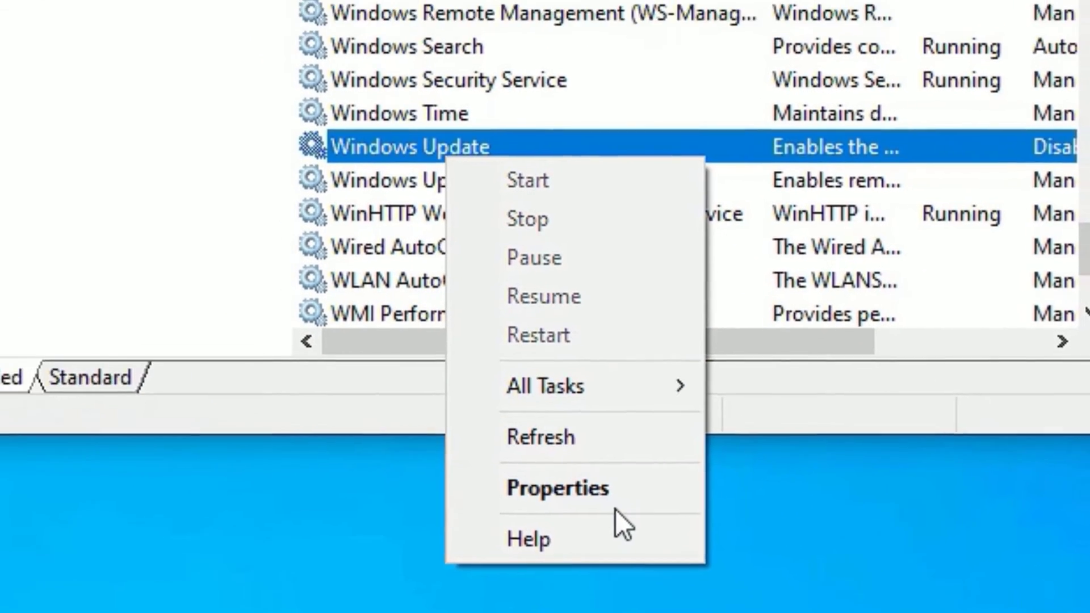
pyautogui.click(613, 503)
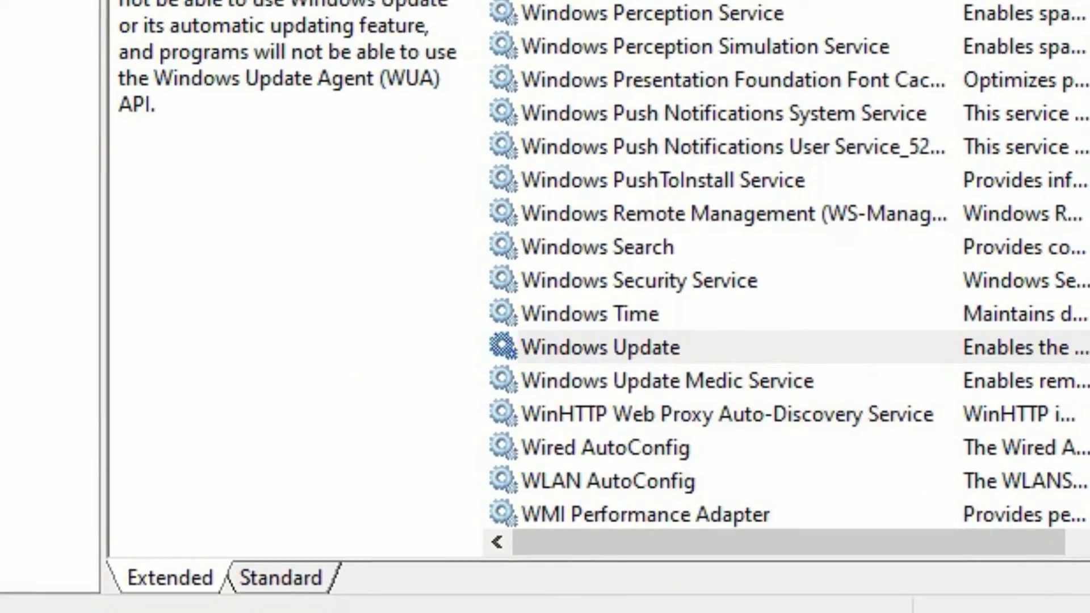
pyautogui.click(531, 105)
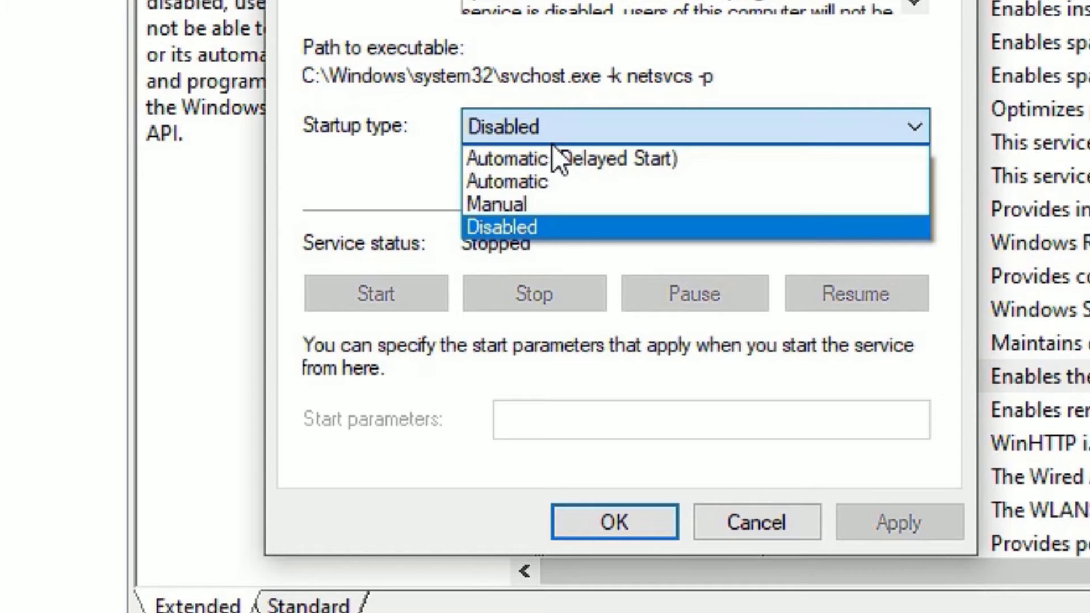
pyautogui.click(547, 171)
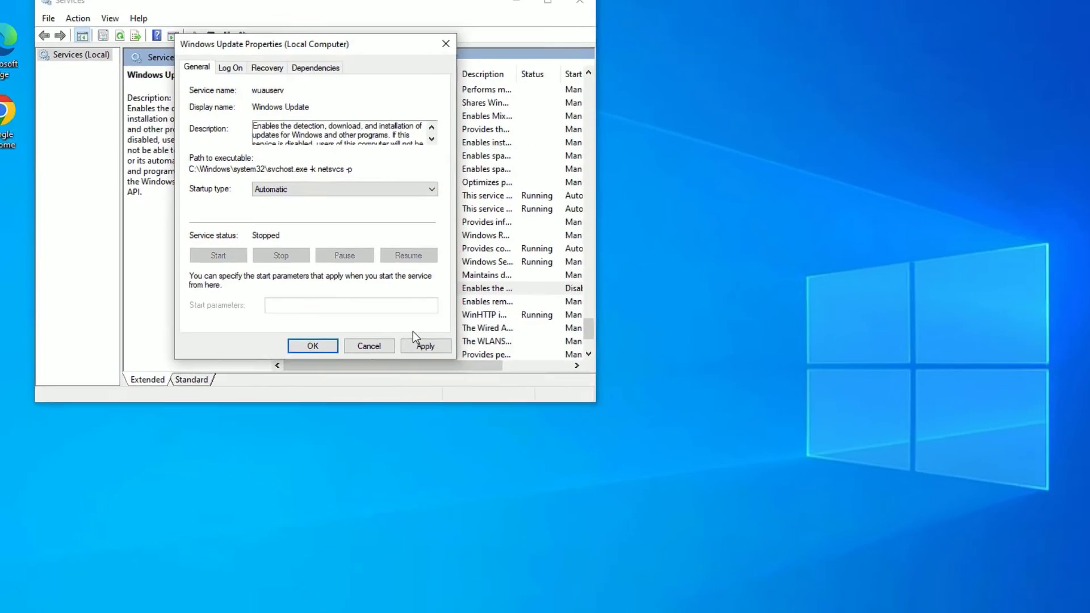
pyautogui.click(899, 523)
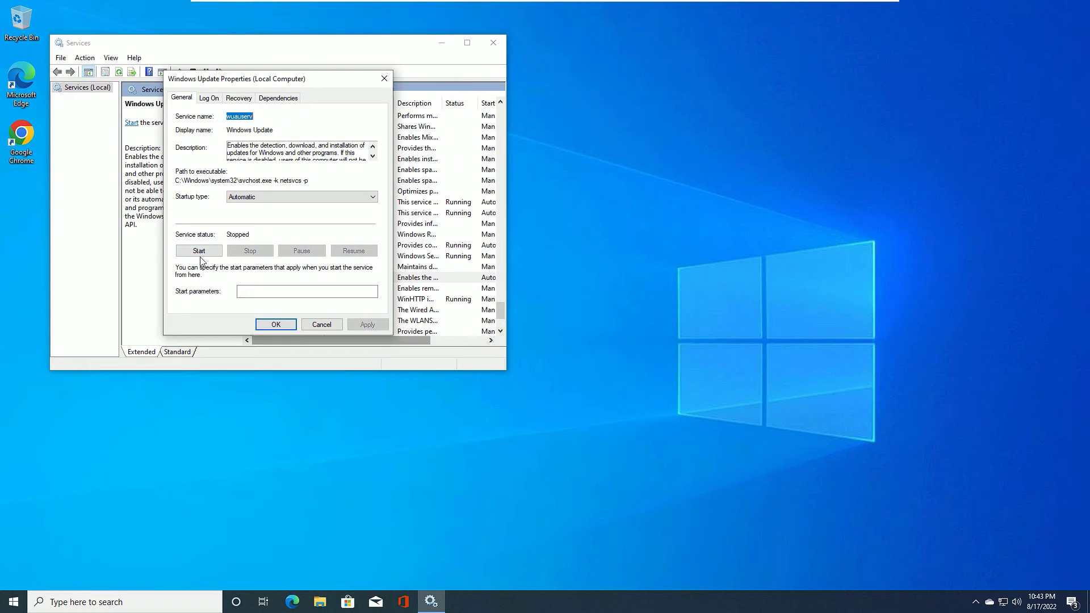
pyautogui.click(200, 254)
pyautogui.click(276, 325)
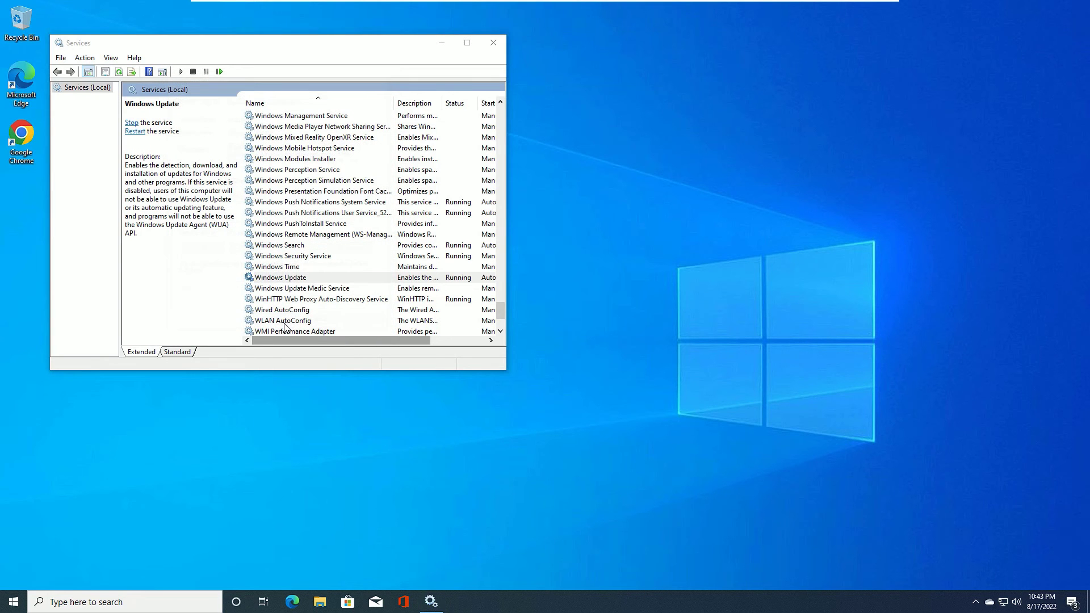
pyautogui.click(498, 38)
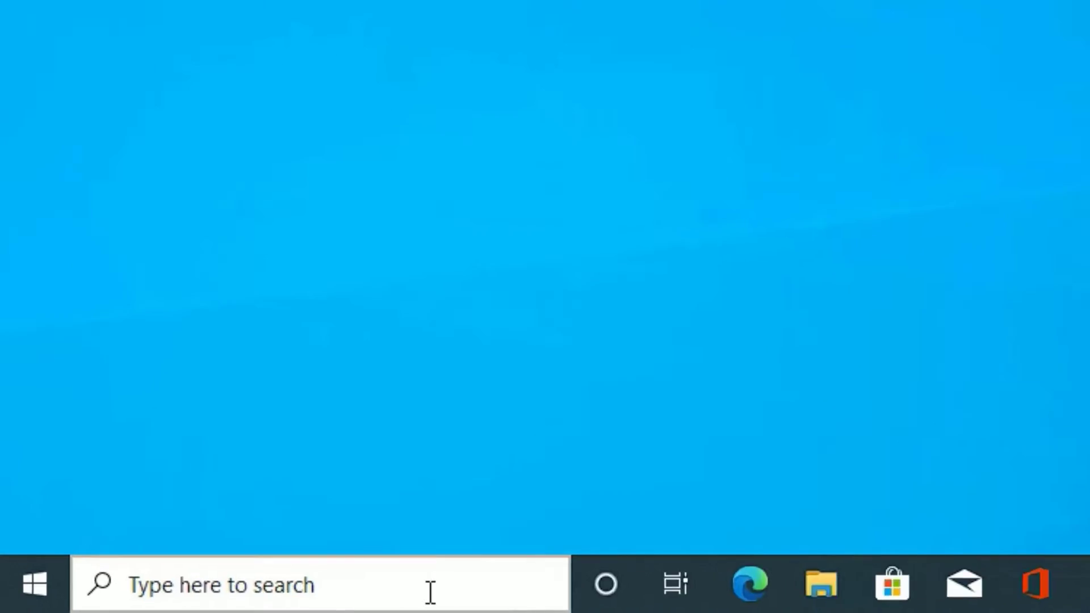
# Search 'troubl' for Troubleshoot settings and expand Windows Update under Additional troubleshooters
pyautogui.click(167, 603)
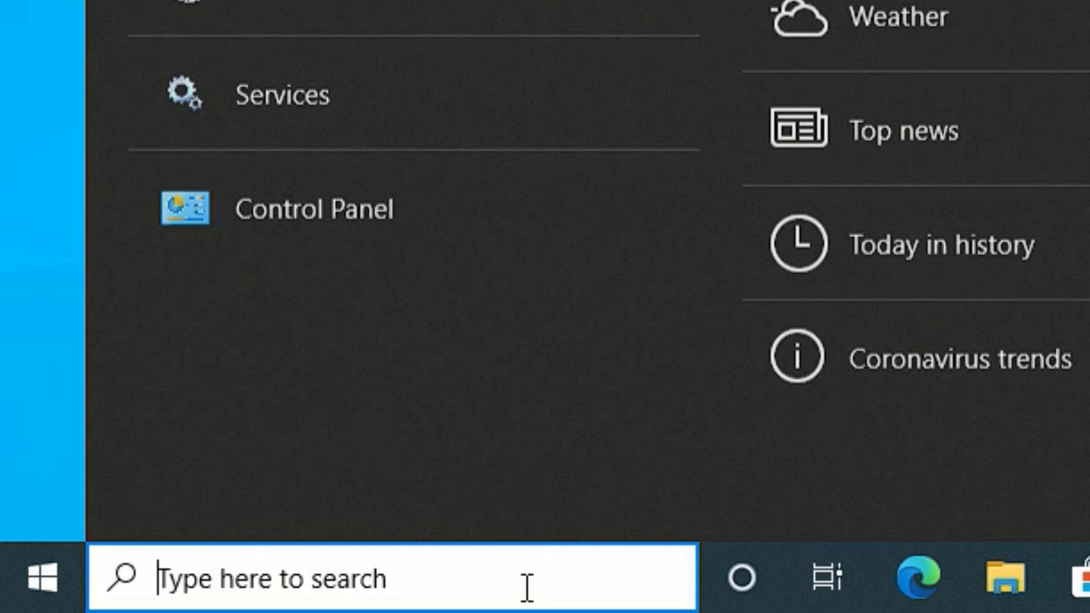
pyautogui.write('troubl')
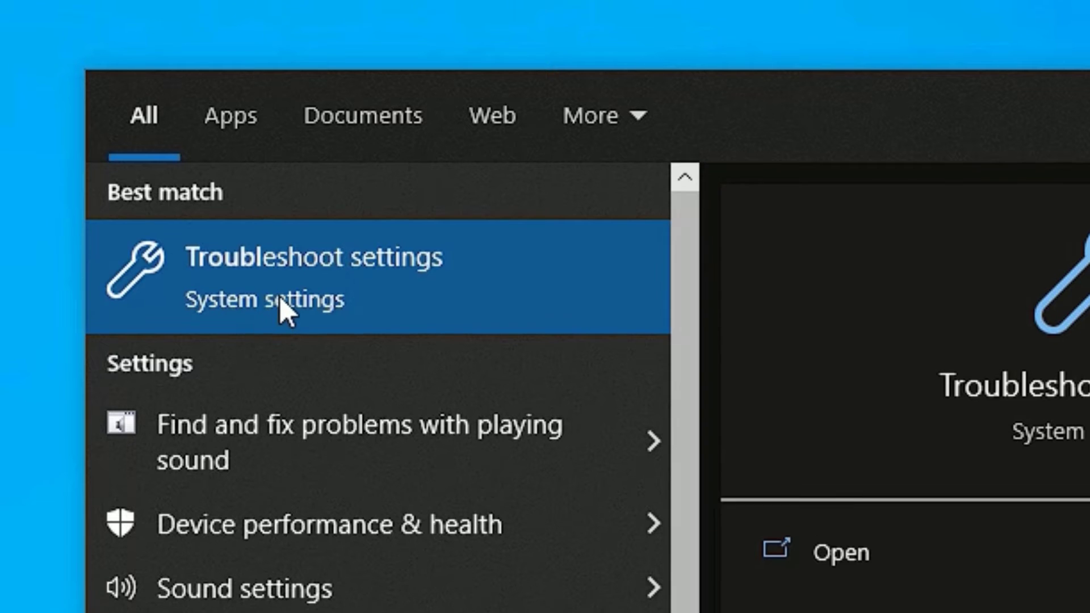
pyautogui.click(280, 295)
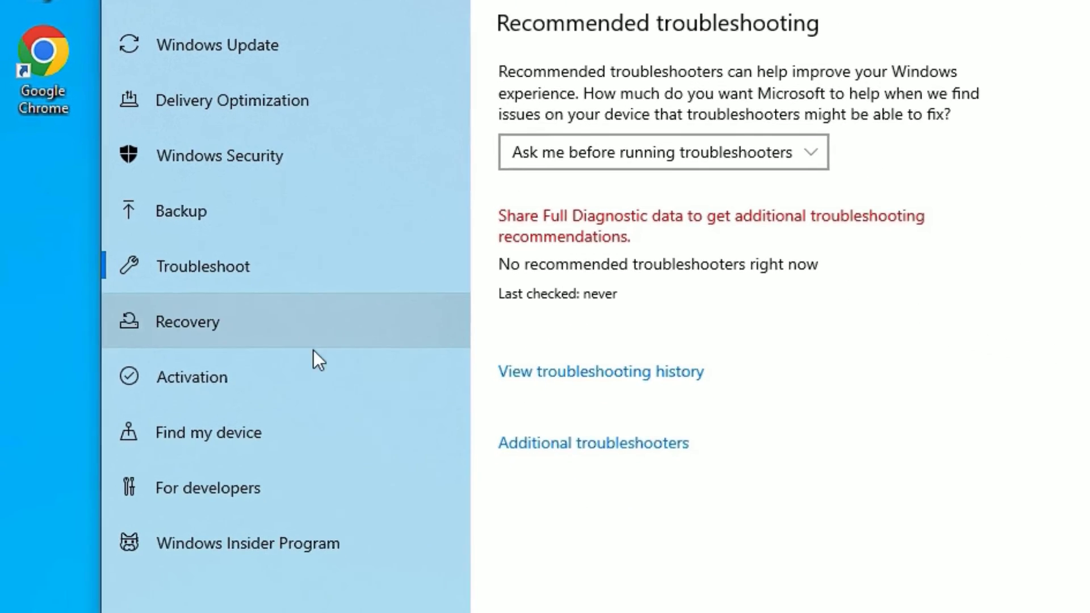
pyautogui.click(568, 444)
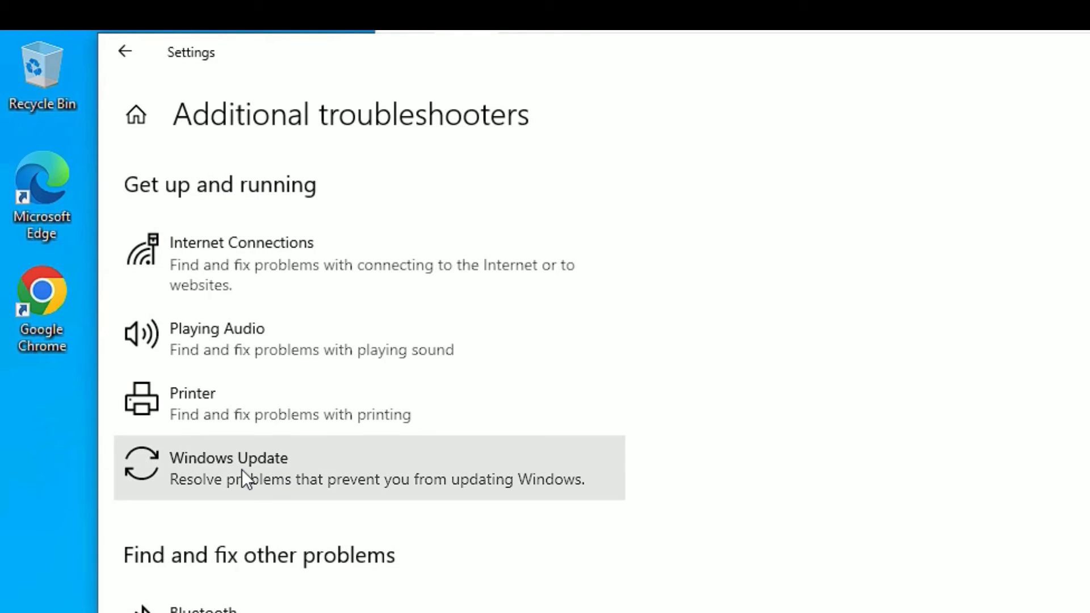
pyautogui.click(240, 469)
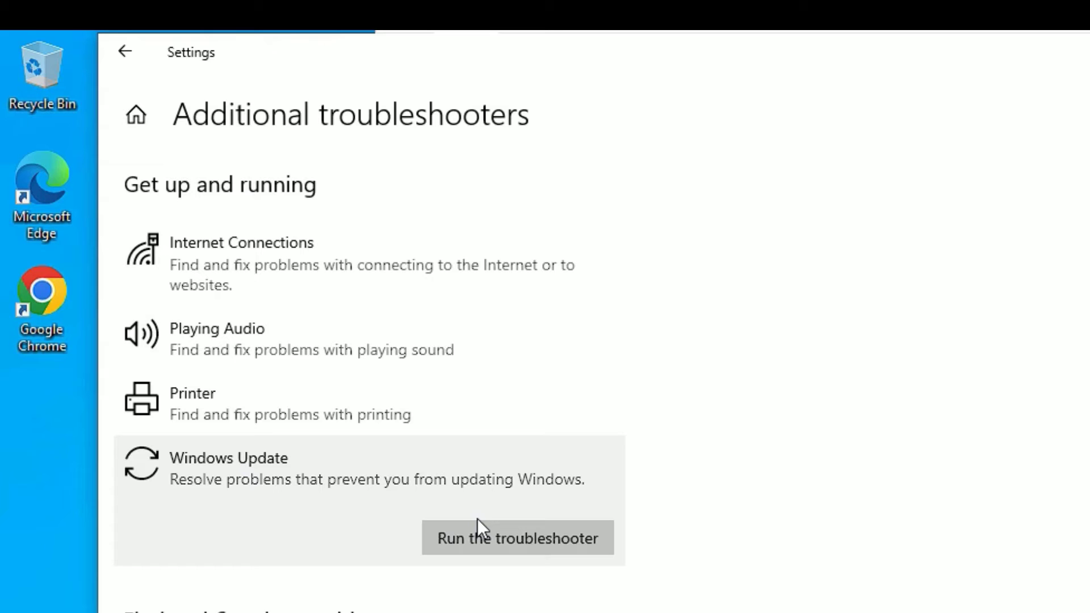
# Run the Windows Update troubleshooter and continue past its restart-required result
pyautogui.click(493, 527)
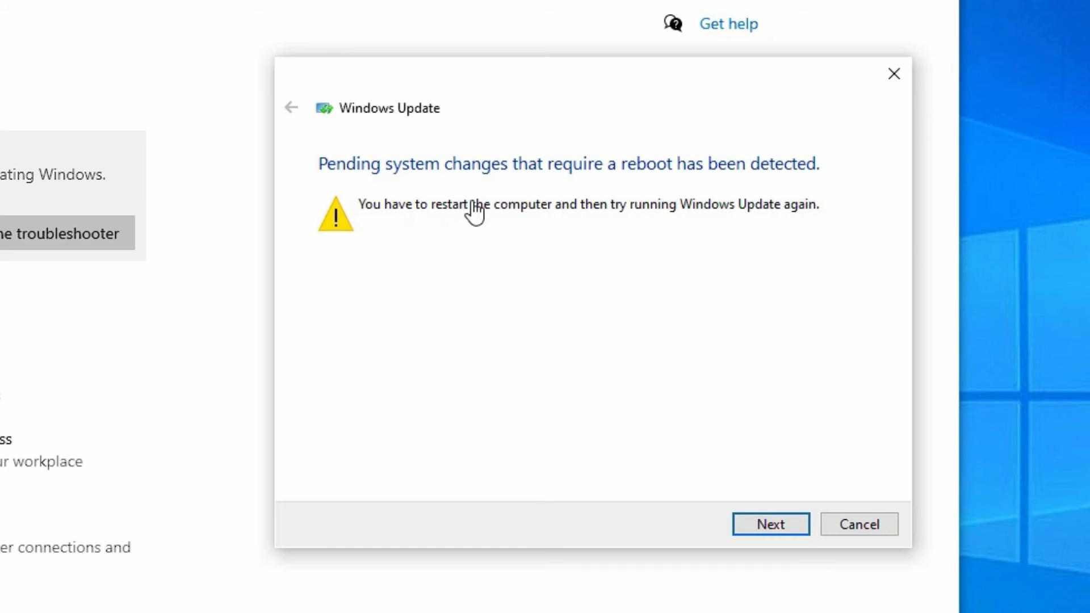
pyautogui.click(770, 522)
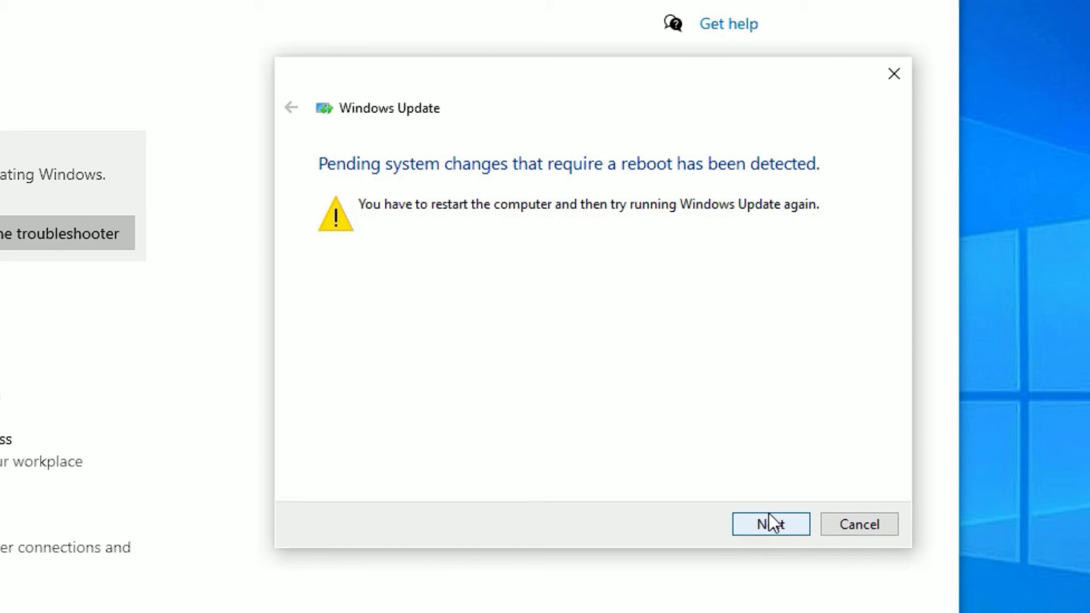